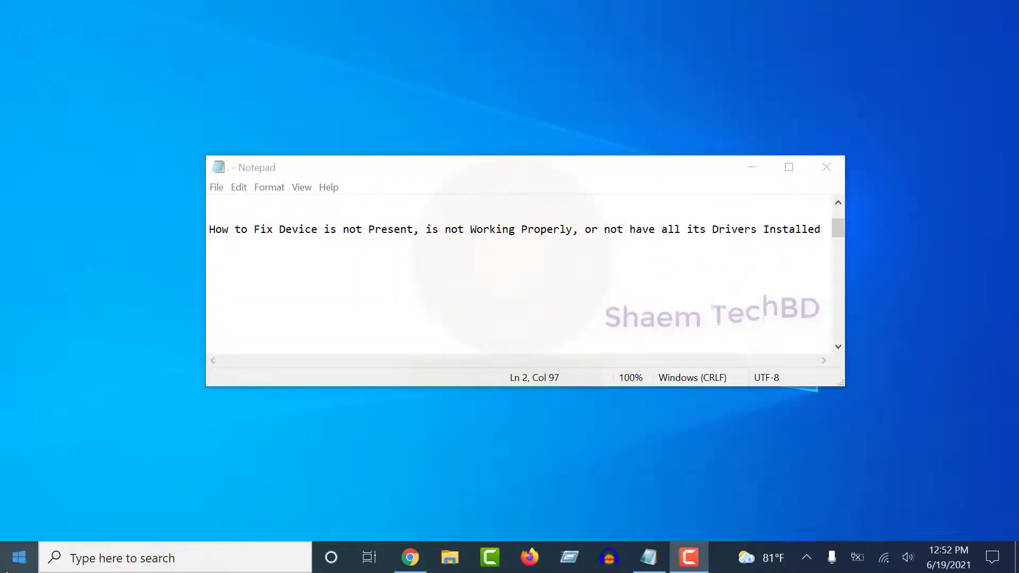
Step: Try the Start menu power options, then close the Start menu
{"action": "left_click", "coordinate": [19, 557]}
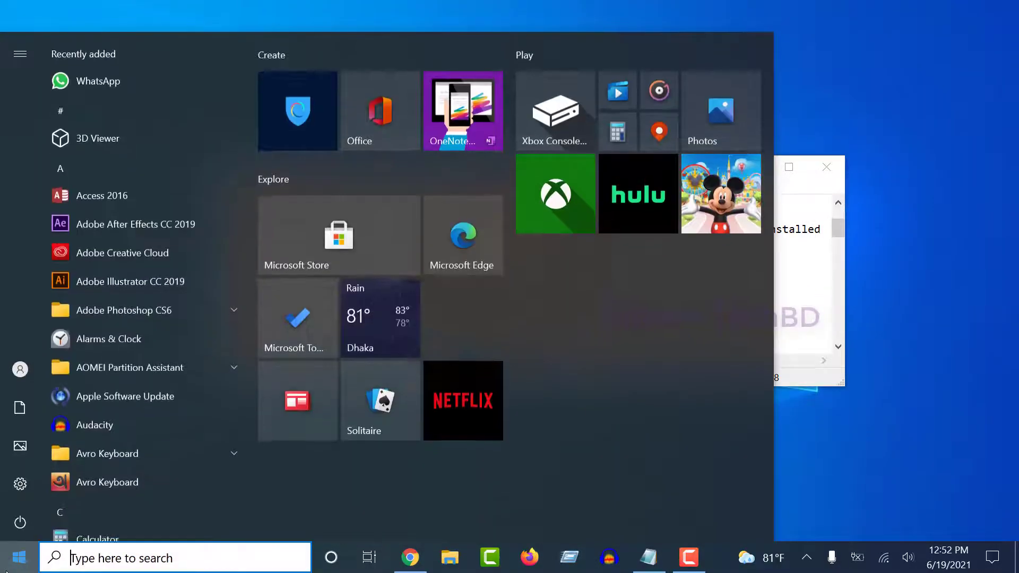
{"action": "left_click", "coordinate": [24, 521]}
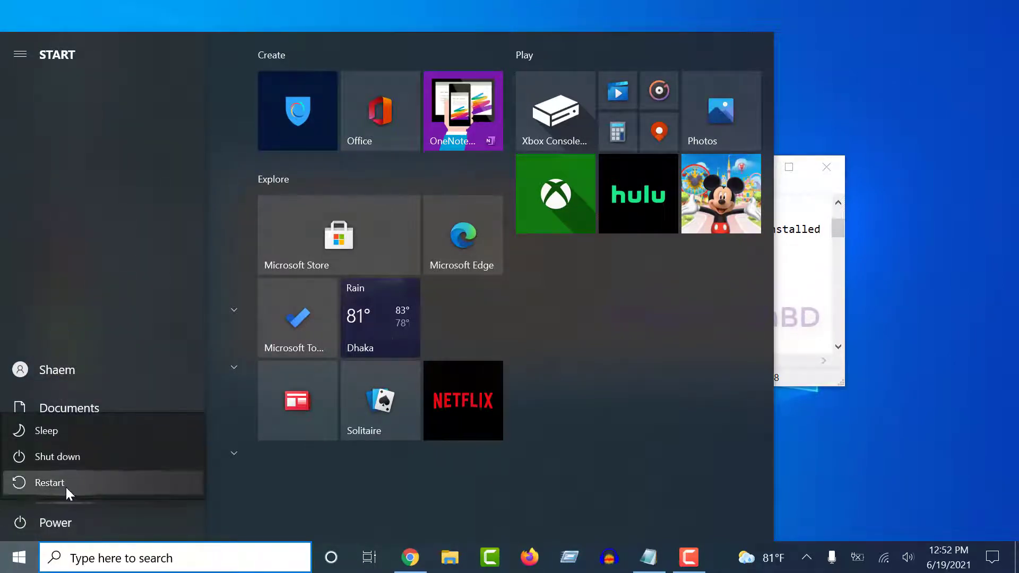
{"action": "left_click", "coordinate": [65, 487]}
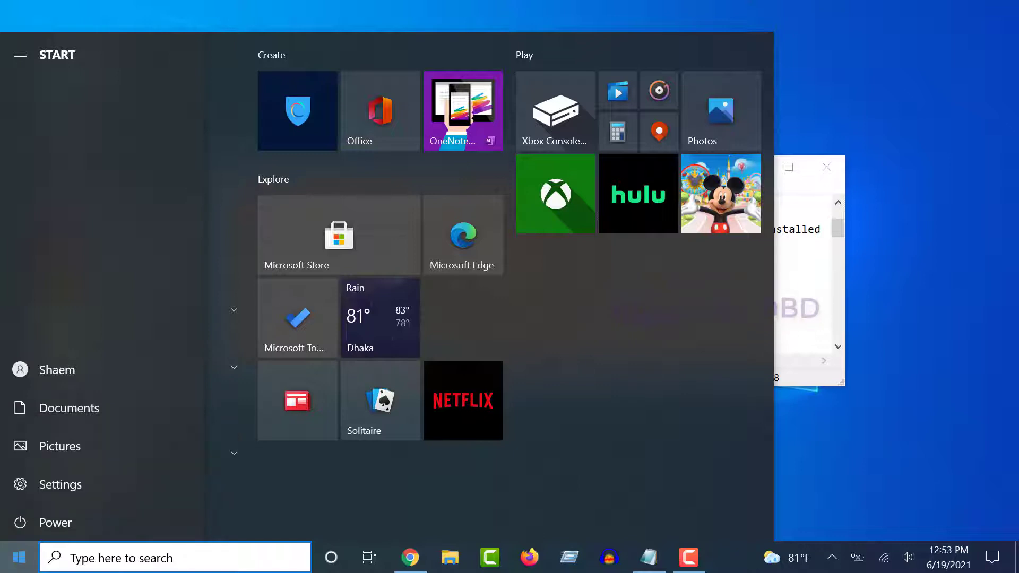
{"action": "left_click", "coordinate": [25, 563]}
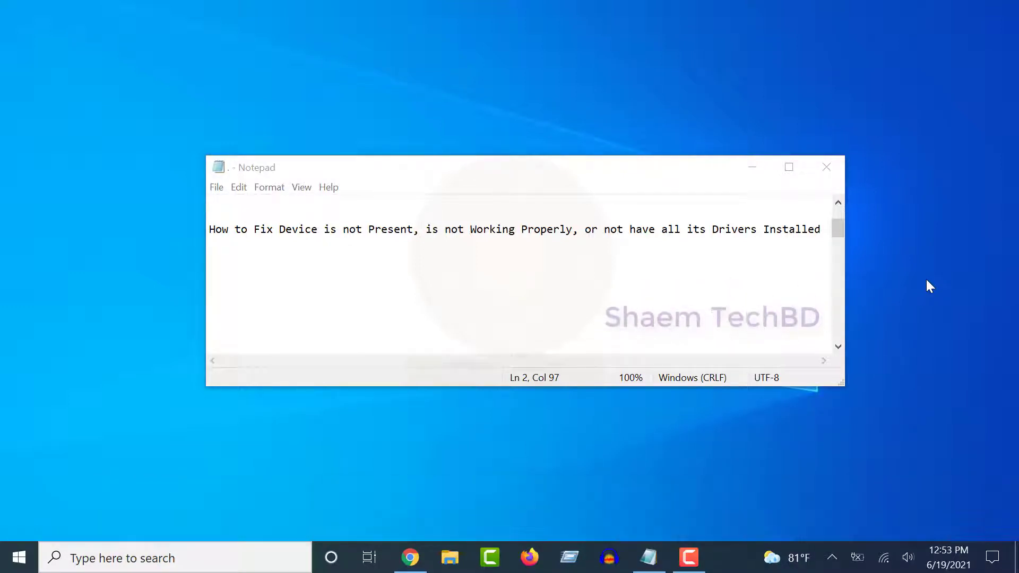
Step: Launch Device Manager from the Start quick-link menu and maximize its window
{"action": "right_click", "coordinate": [19, 557]}
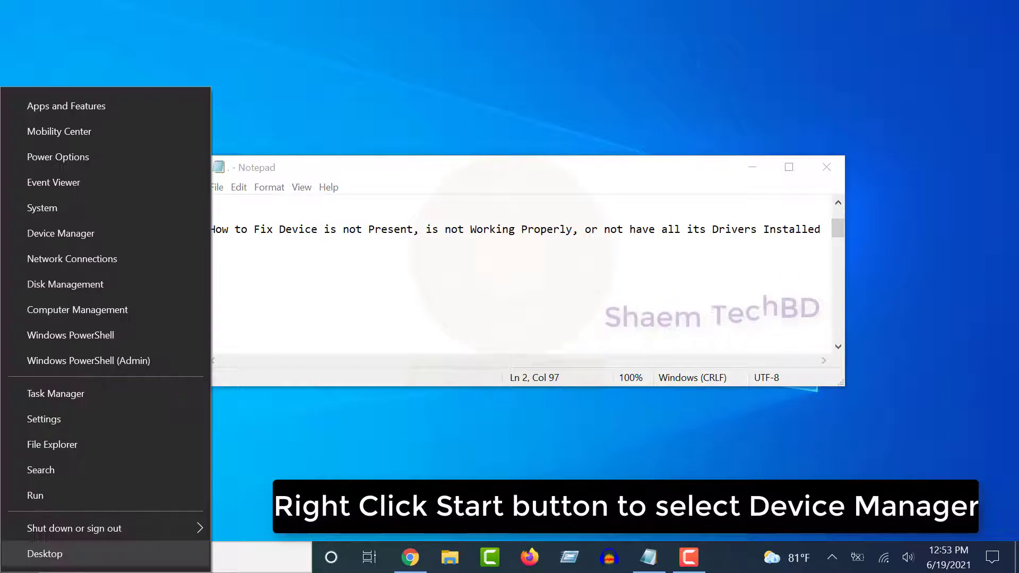
{"action": "left_click", "coordinate": [66, 235]}
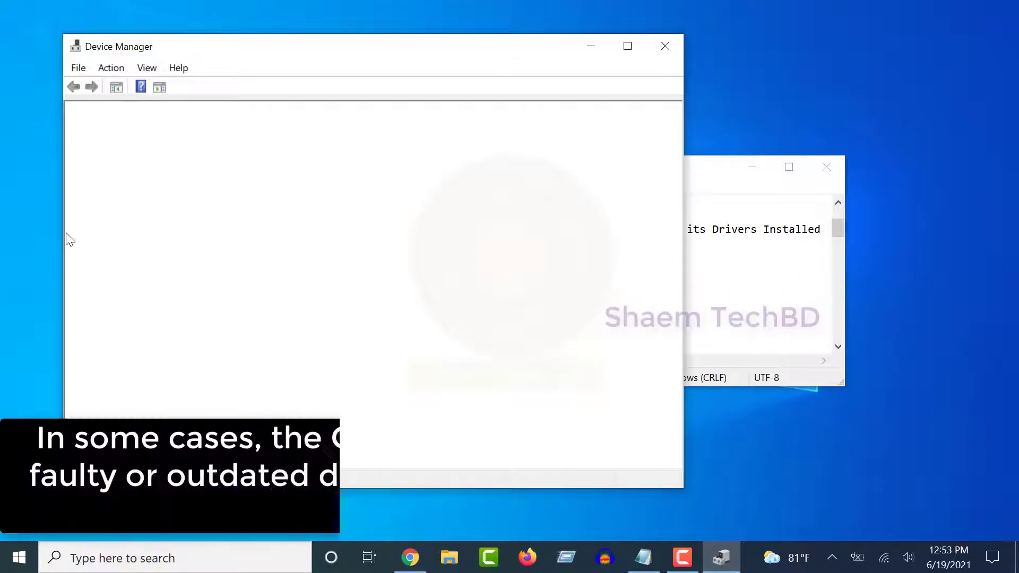
{"action": "left_click", "coordinate": [627, 48]}
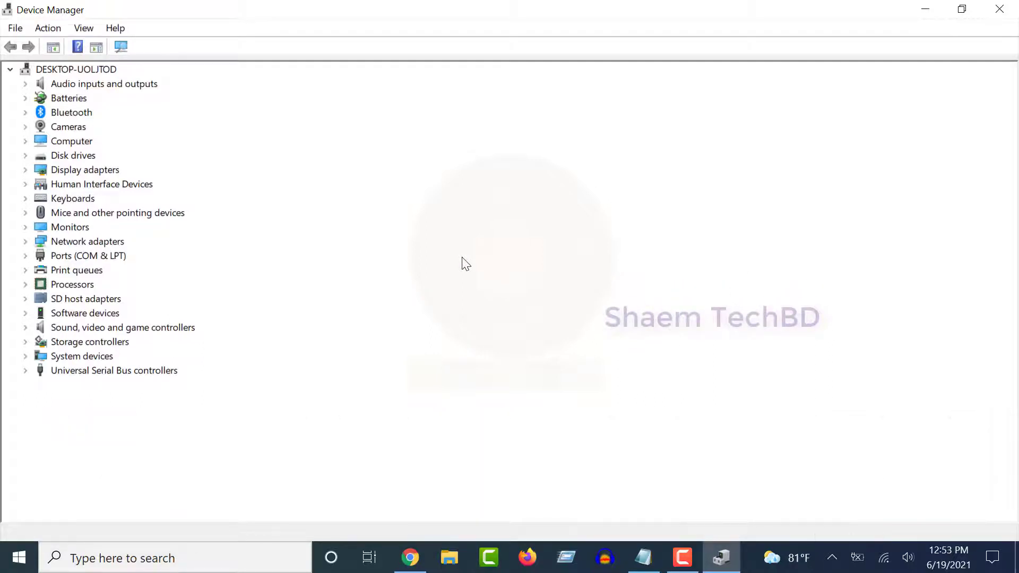
Step: Expand Keyboards and uninstall HID Keyboard Device, confirming the removal
{"action": "left_click", "coordinate": [25, 199]}
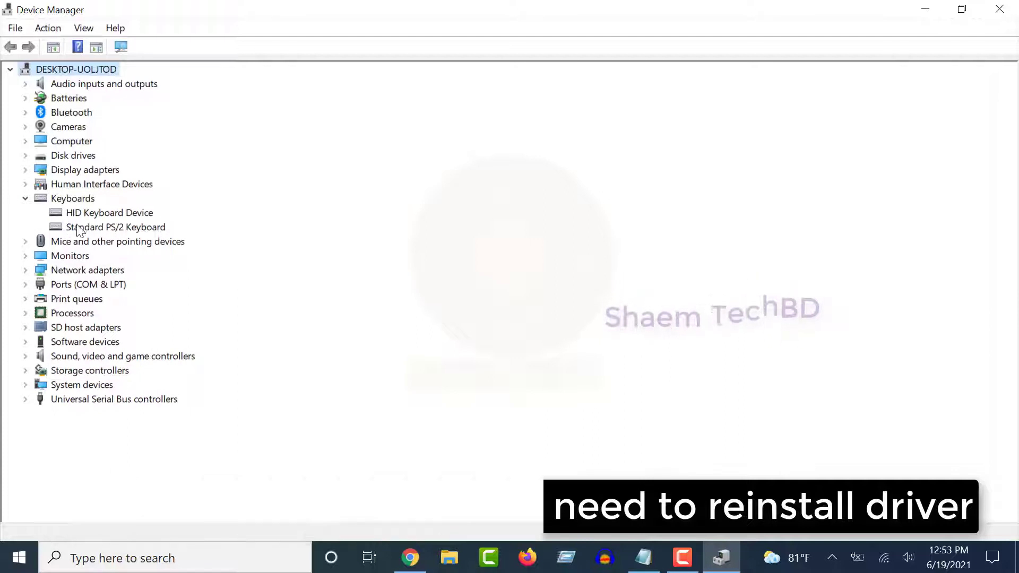
{"action": "right_click", "coordinate": [95, 213]}
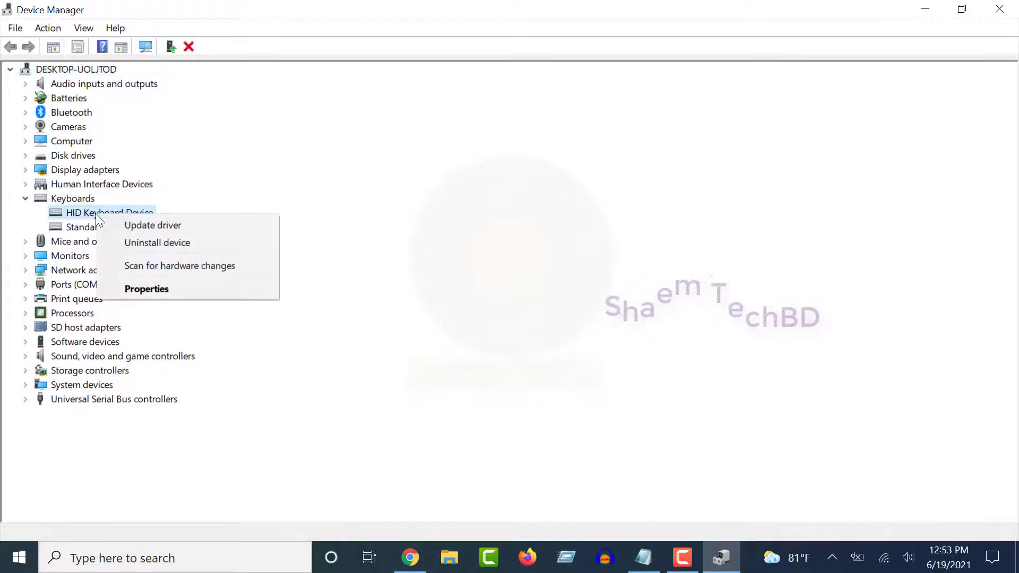
{"action": "left_click", "coordinate": [139, 243]}
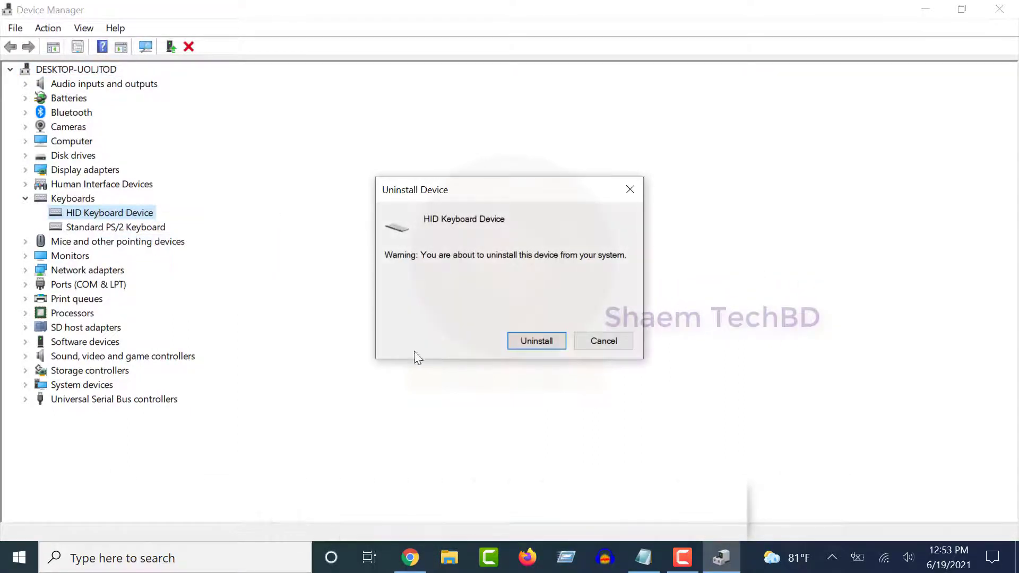
{"action": "left_click", "coordinate": [536, 342]}
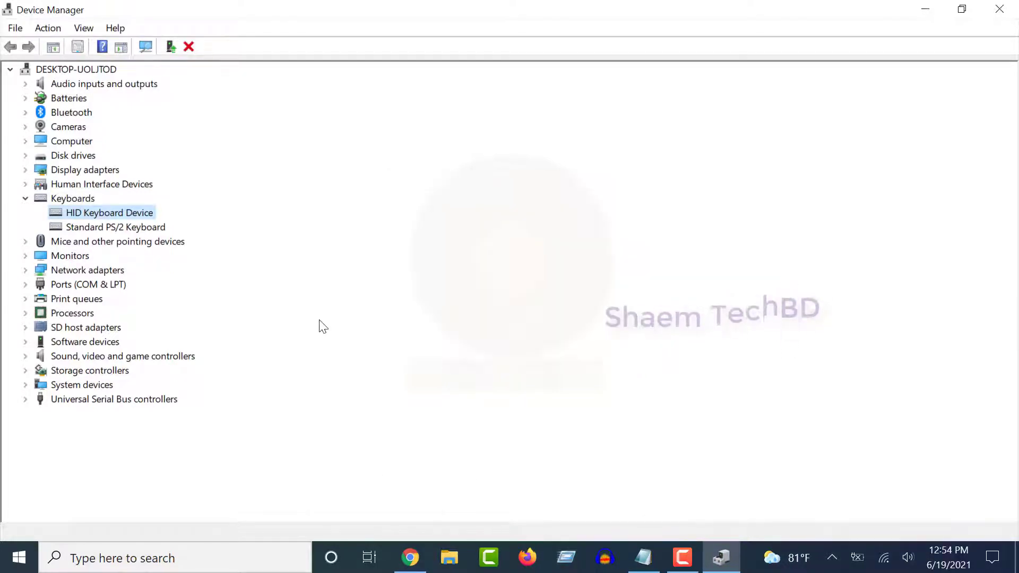
Step: Update HID Keyboard Device by picking its driver from this computer's compatible drivers
{"action": "right_click", "coordinate": [123, 212]}
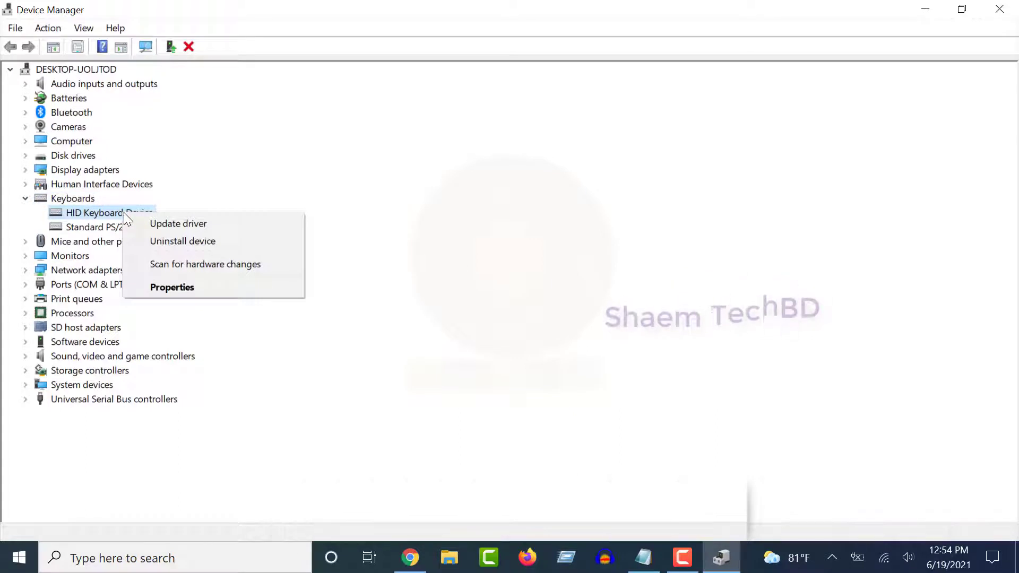
{"action": "left_click", "coordinate": [166, 223]}
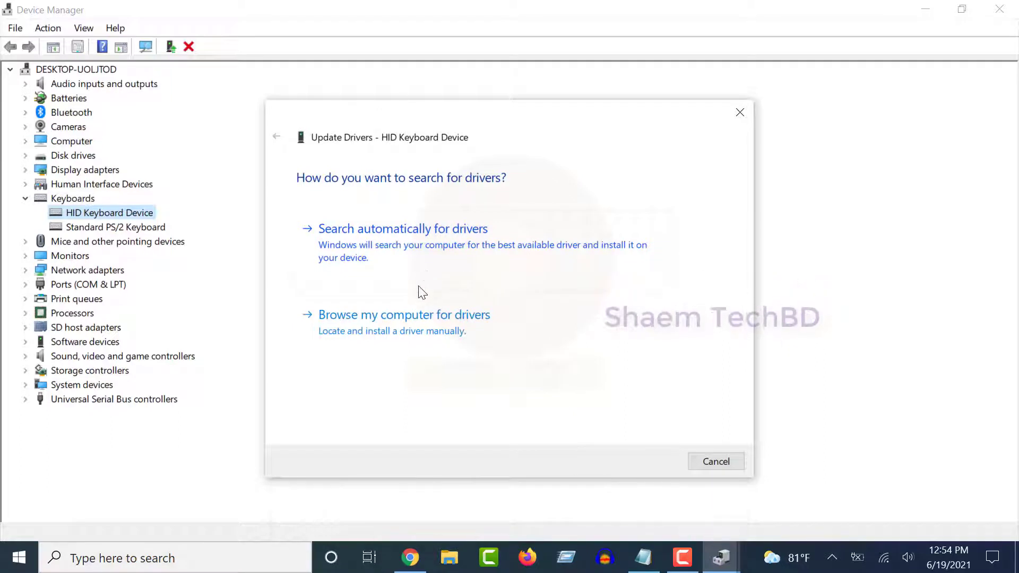
{"action": "left_click", "coordinate": [412, 317]}
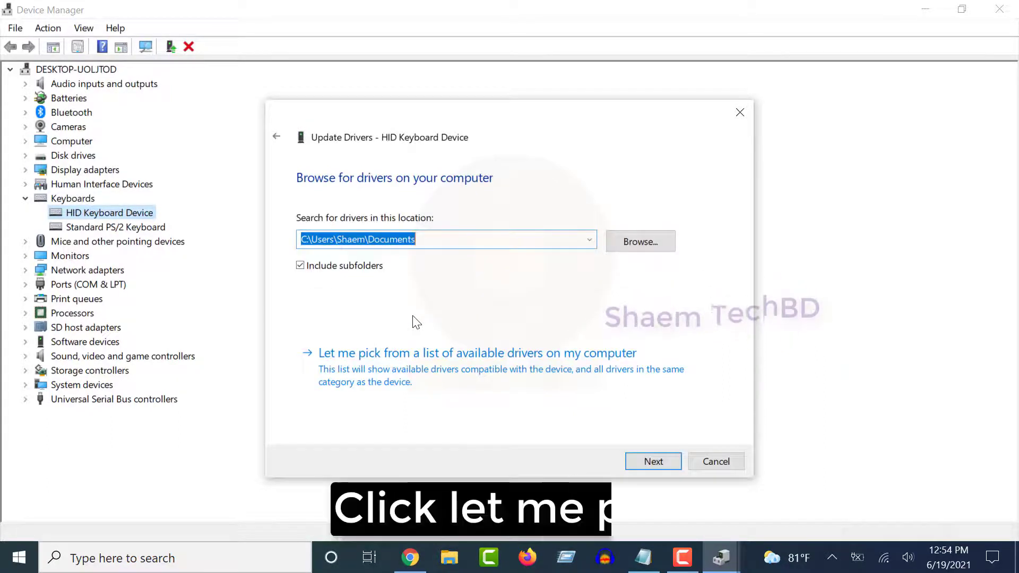
{"action": "left_click", "coordinate": [411, 370]}
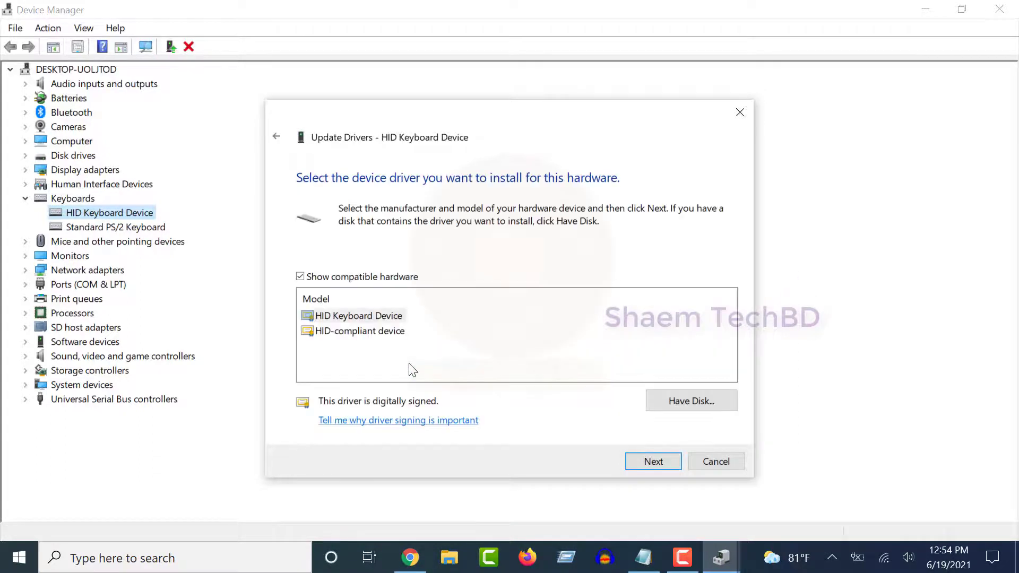
{"action": "left_click", "coordinate": [640, 460]}
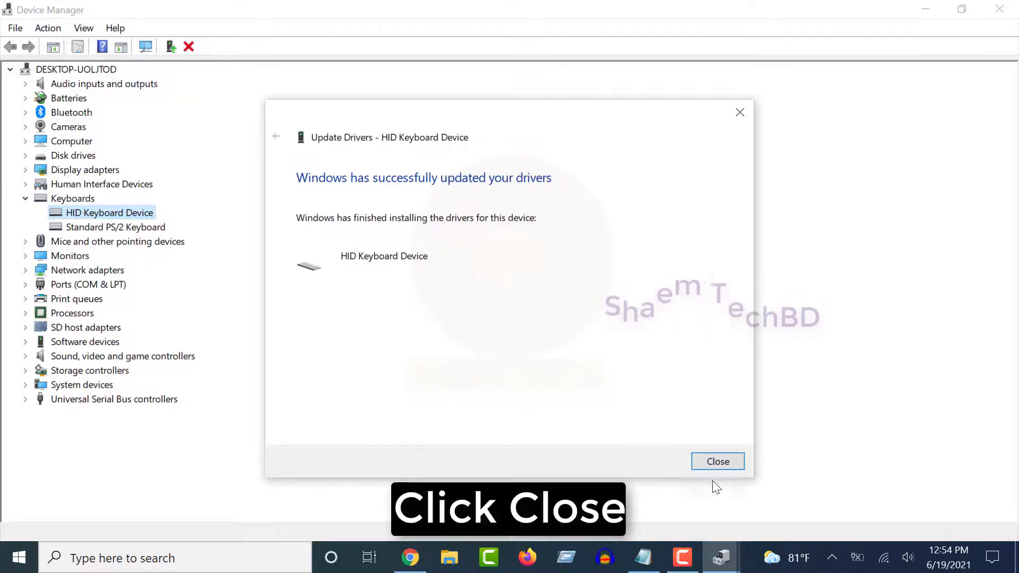
{"action": "left_click", "coordinate": [716, 462]}
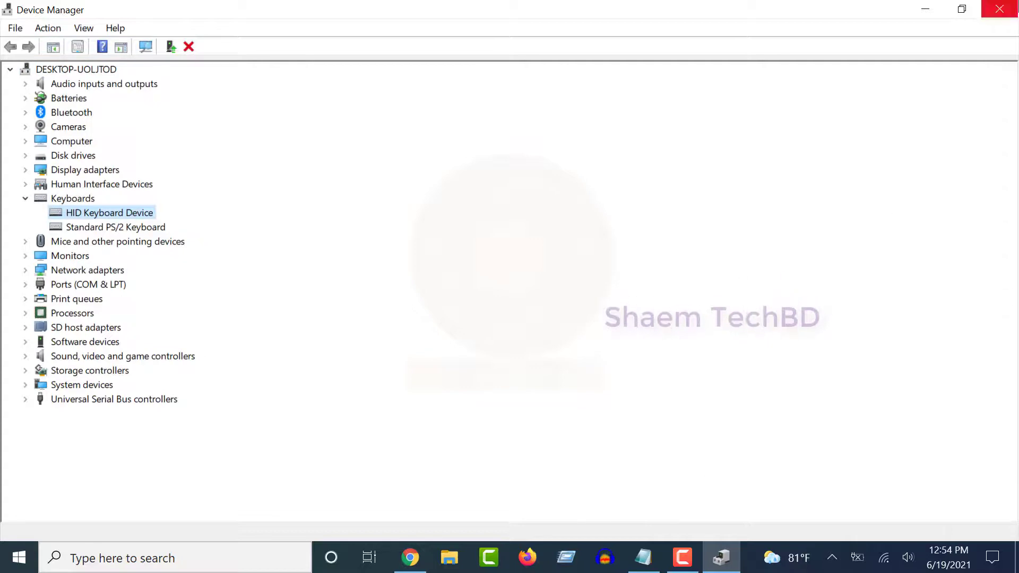
Step: Close Device Manager and launch Windows Settings from the Start menu
{"action": "left_click", "coordinate": [999, 9]}
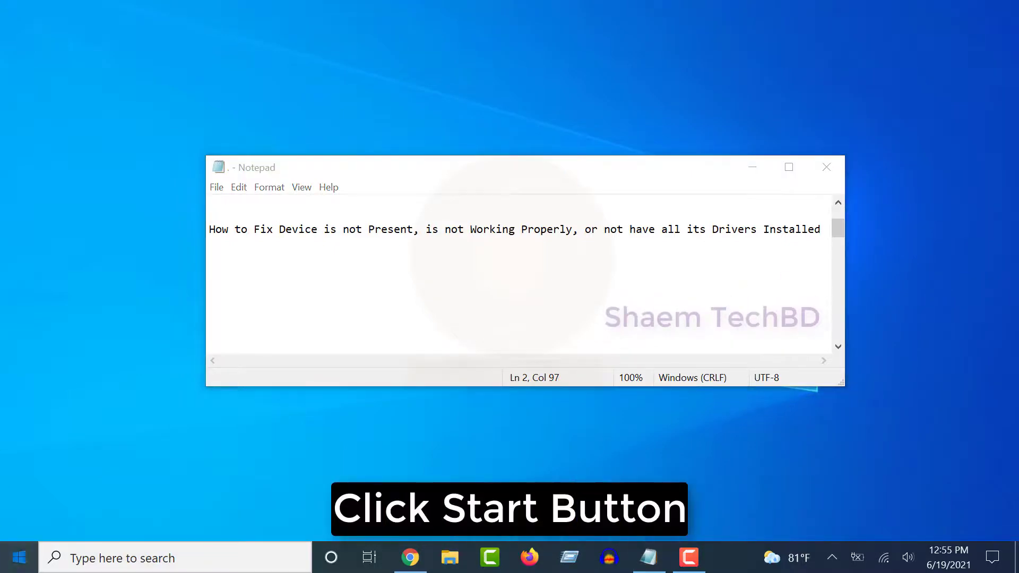
{"action": "left_click", "coordinate": [20, 557]}
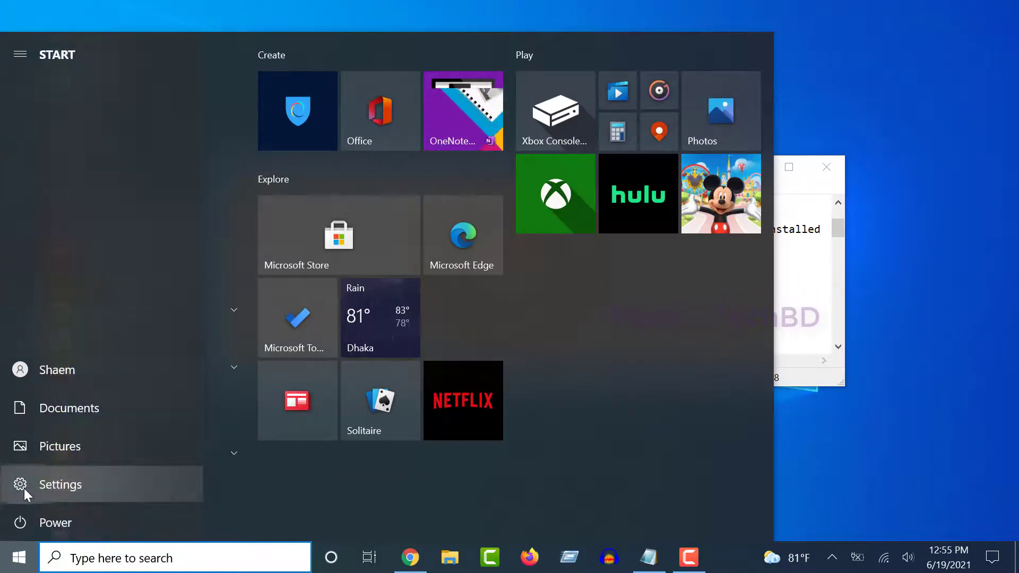
{"action": "left_click", "coordinate": [61, 488]}
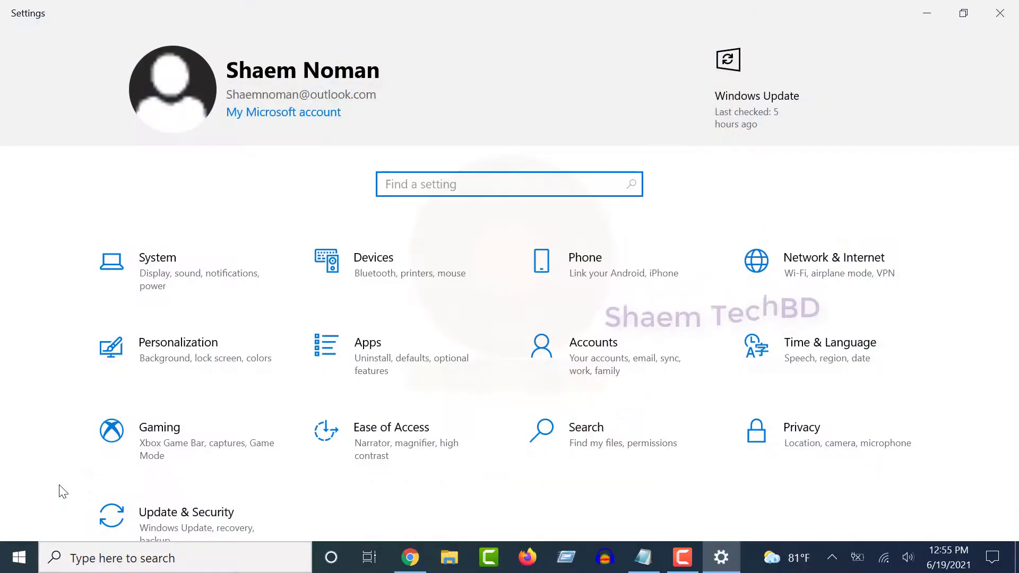